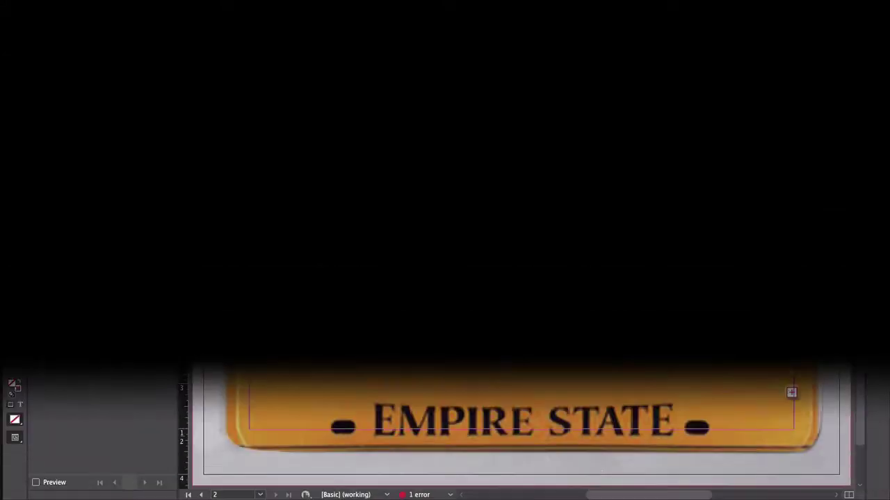
Step: Create a merged document from all data records and dismiss the overset text alert
left_click(169, 87)
left_click(212, 160)
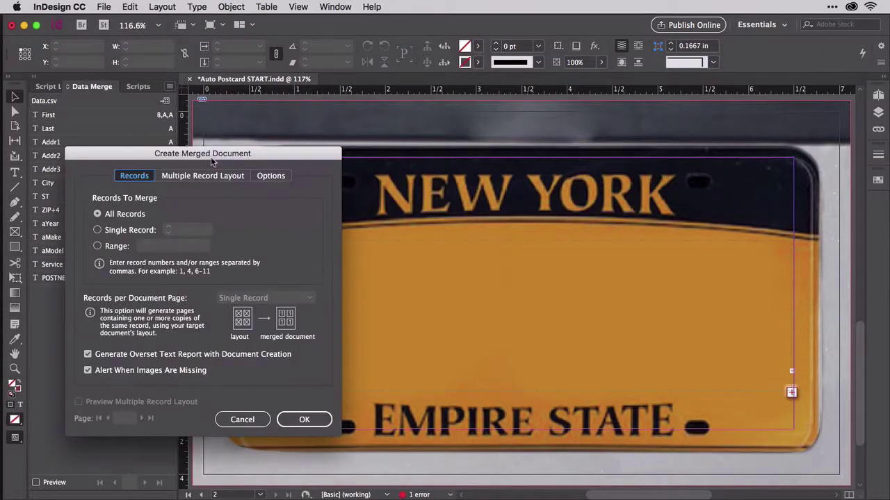
left_click(271, 175)
left_click(314, 419)
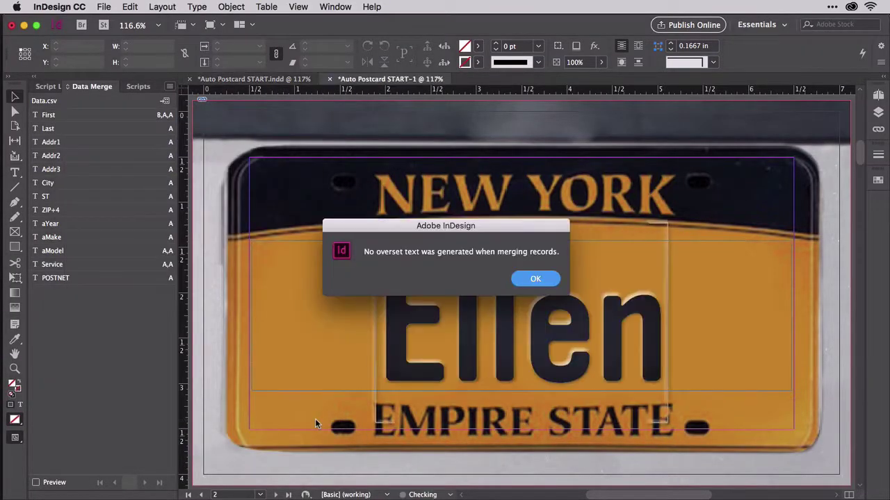
left_click(524, 281)
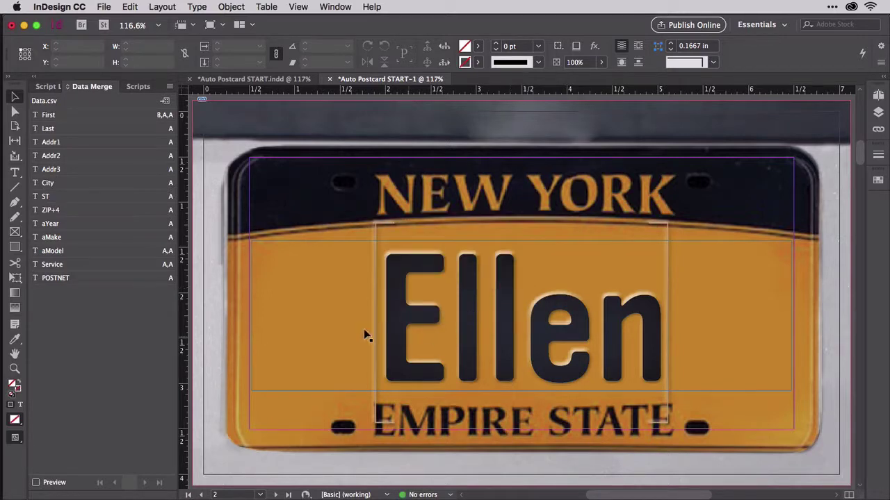
Step: Page through the merged spreads until Elise's postcard is shown
left_click(275, 495)
left_click(275, 495)
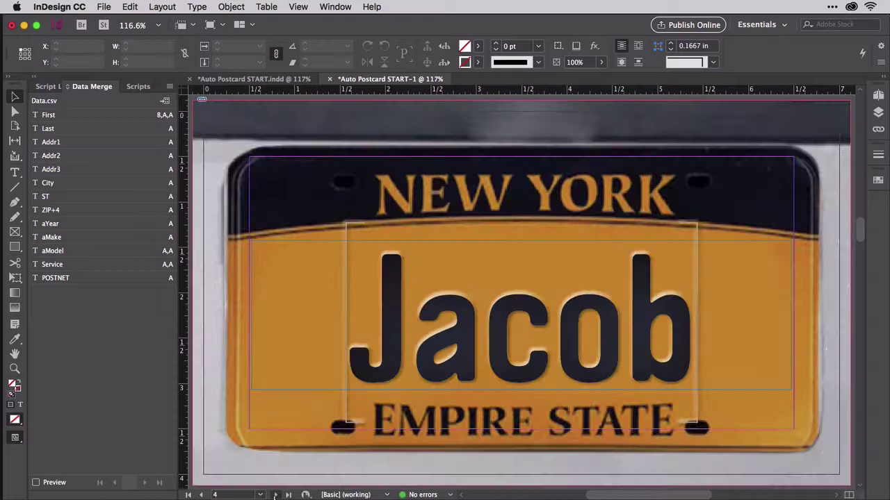
left_click(275, 495)
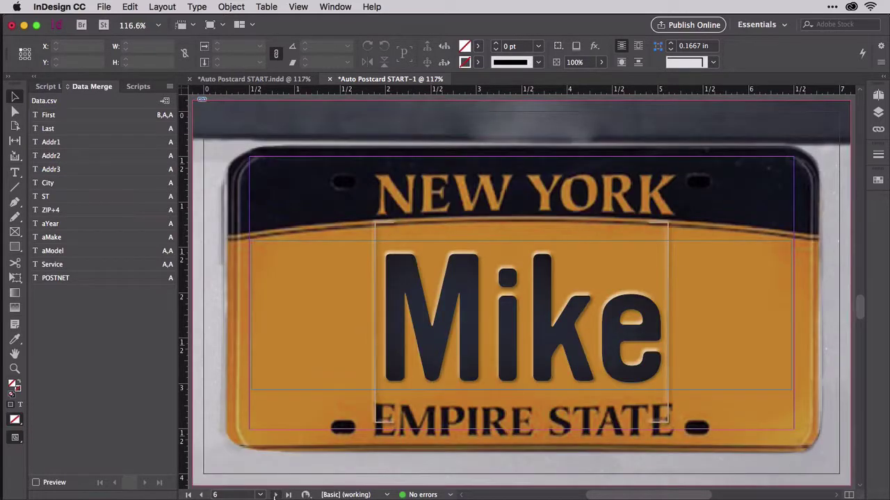
left_click(275, 495)
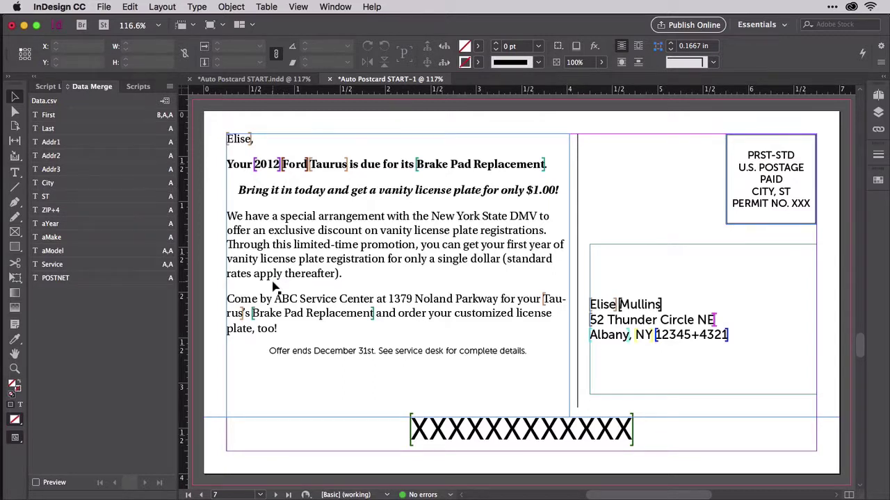
Step: Show the XML structure pane and expand Root, table, schema and the three schema frames
left_click(298, 7)
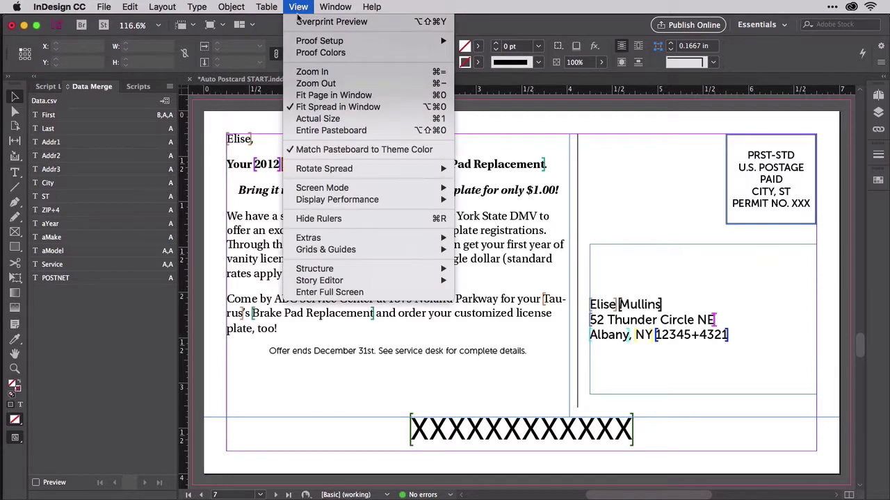
mouse_move(314, 269)
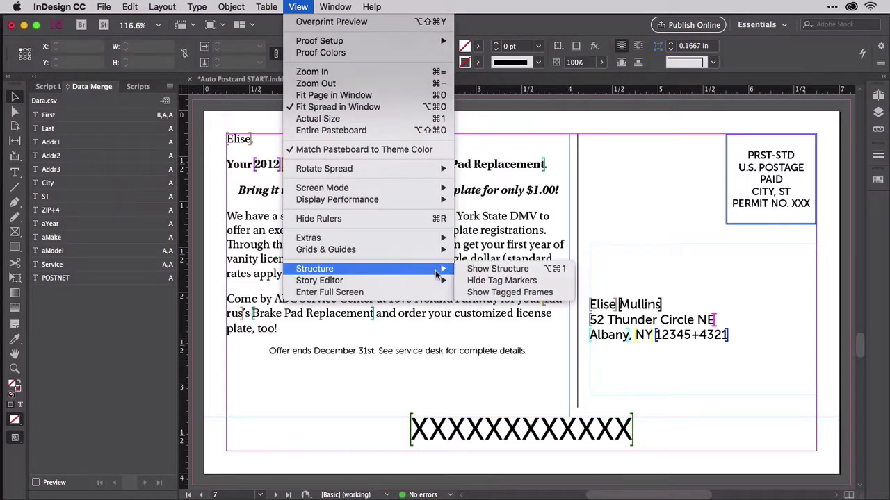
left_click(498, 269)
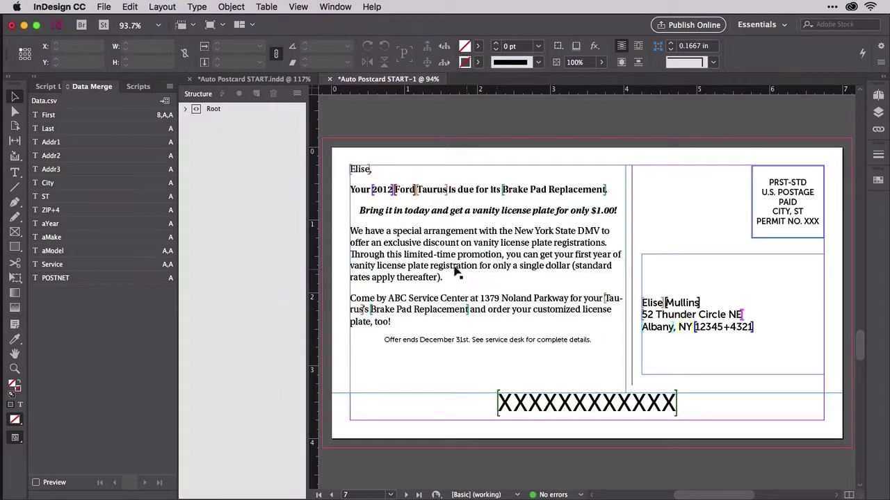
left_click(185, 109)
left_click(209, 135)
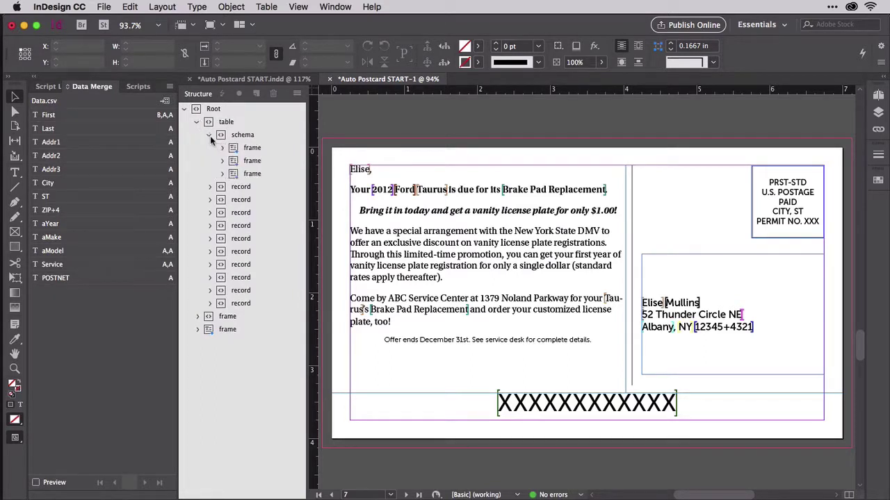
left_click(221, 148)
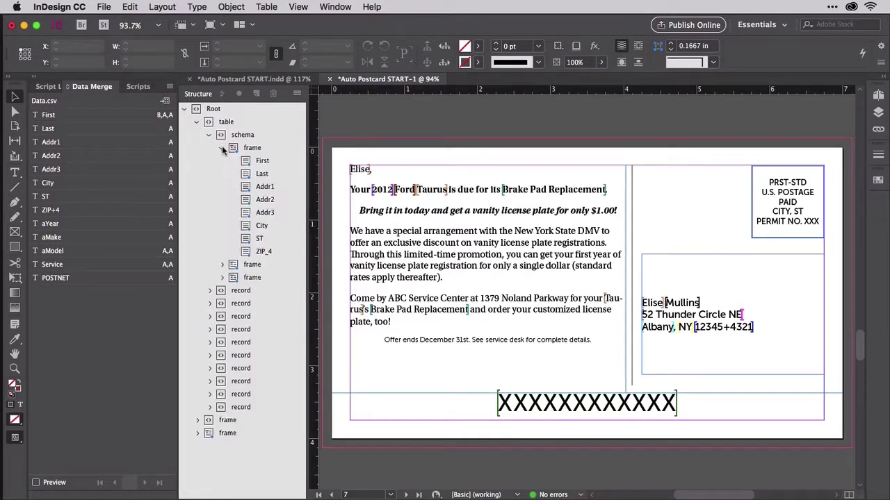
left_click(221, 277)
left_click(222, 265)
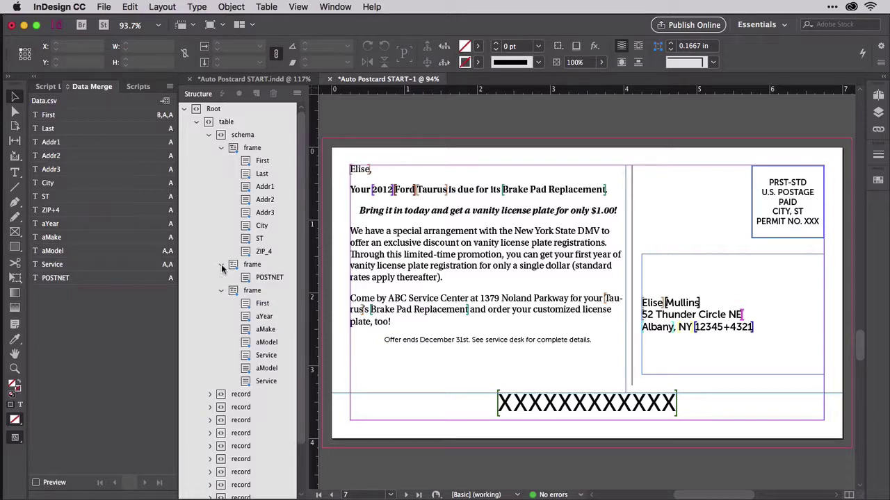
Step: Expand the first record and its frame to reveal the First element's key and field
left_click(209, 394)
left_click(222, 421)
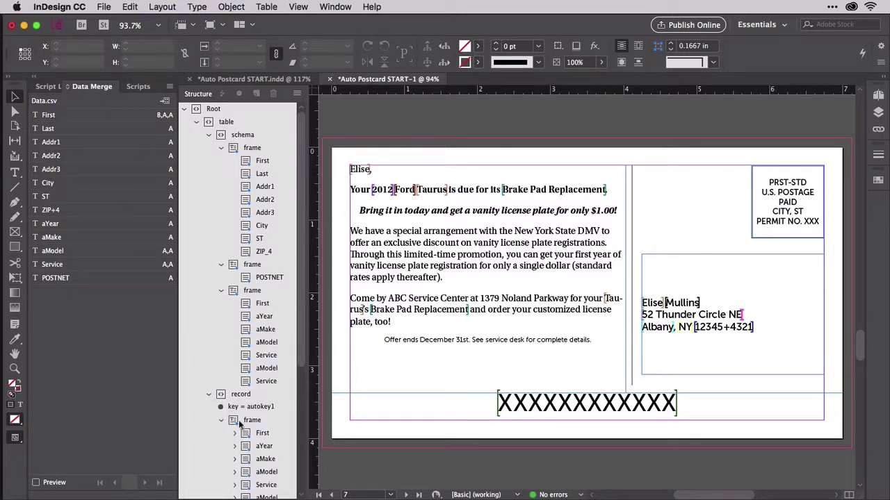
scroll(259, 434, "down", 1)
scroll(278, 436, "down", 2)
left_click(234, 392)
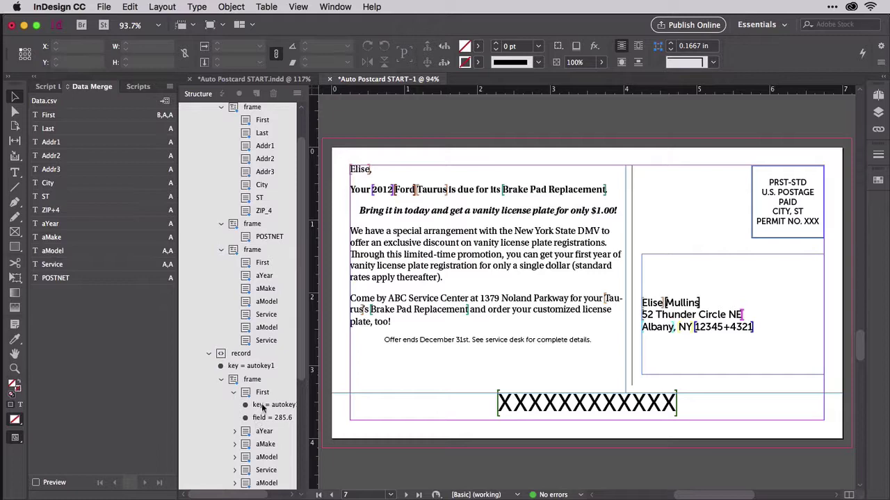
left_click(306, 11)
mouse_move(314, 268)
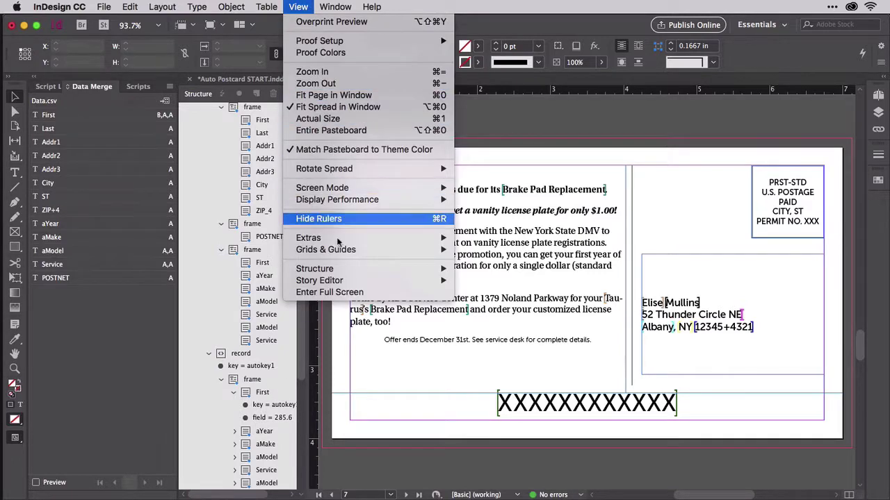
Step: Hide the XML structure pane via View > Structure > Hide Structure
left_click(487, 269)
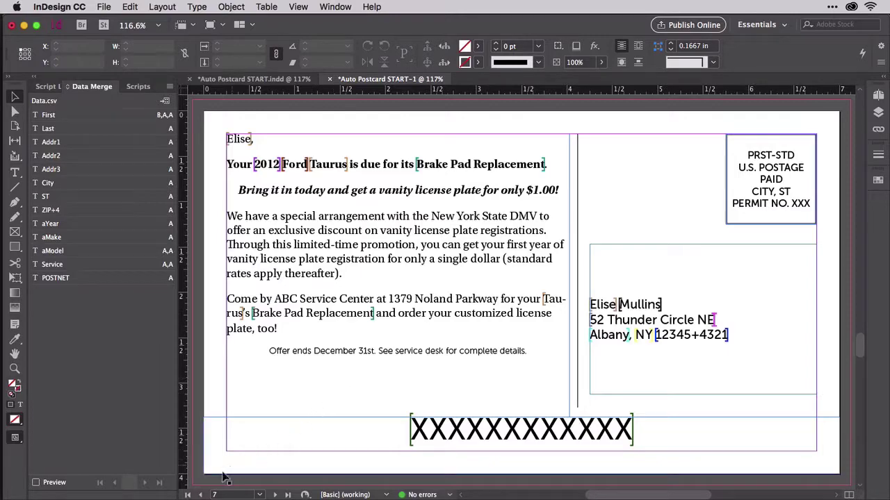
left_click(187, 494)
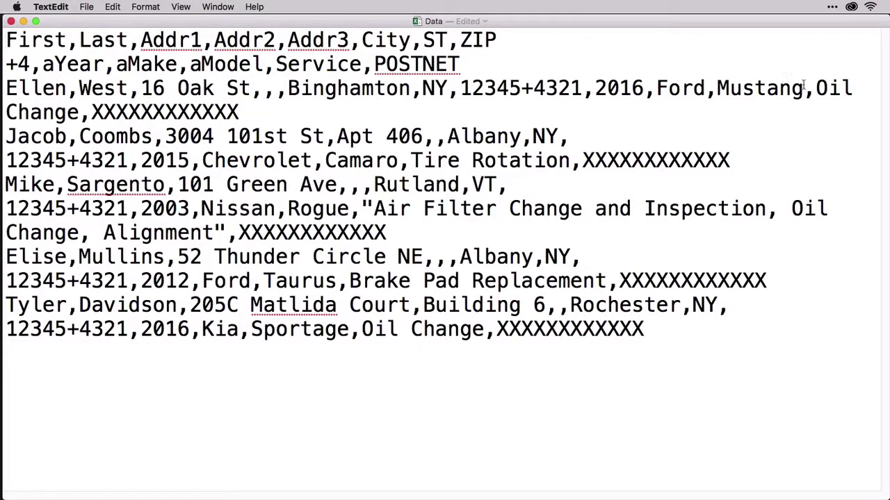
left_click(816, 87)
left_click_drag(816, 88, 79, 111)
type("Ti")
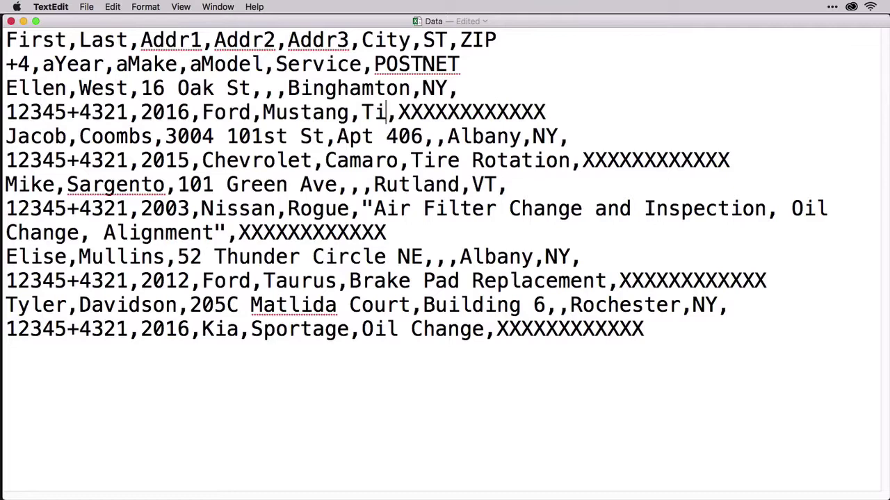
type("re Rotation")
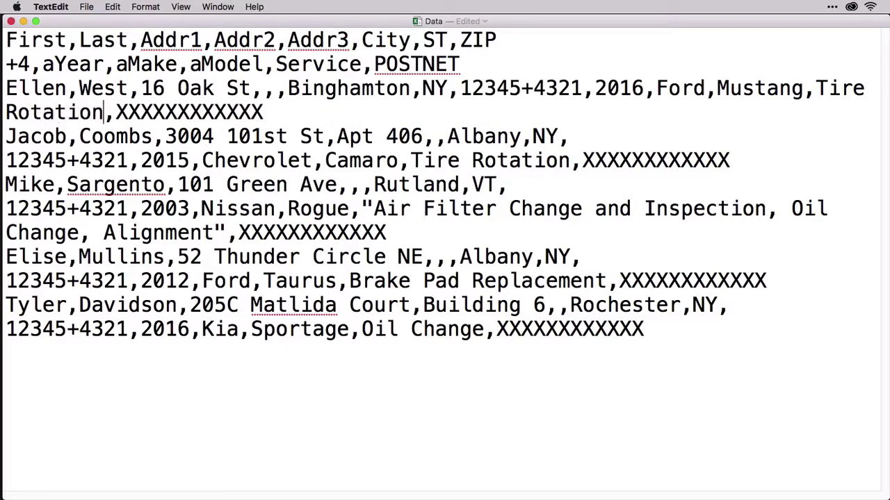
left_click(82, 6)
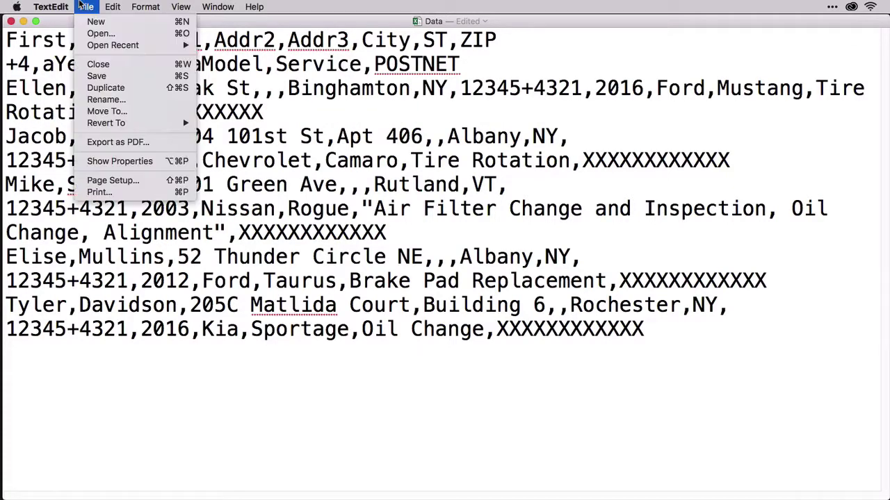
Step: Save the edited data file, then run Update Content in Data Fields and confirm
left_click(96, 77)
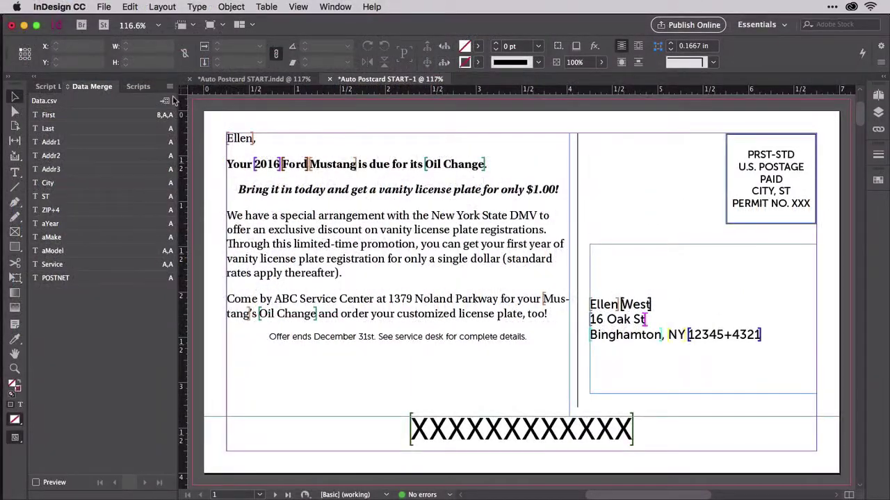
left_click(169, 87)
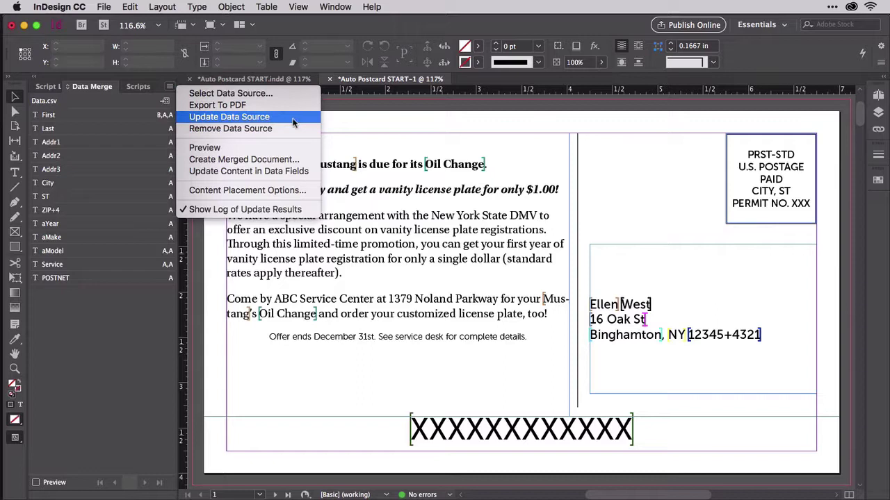
left_click(310, 175)
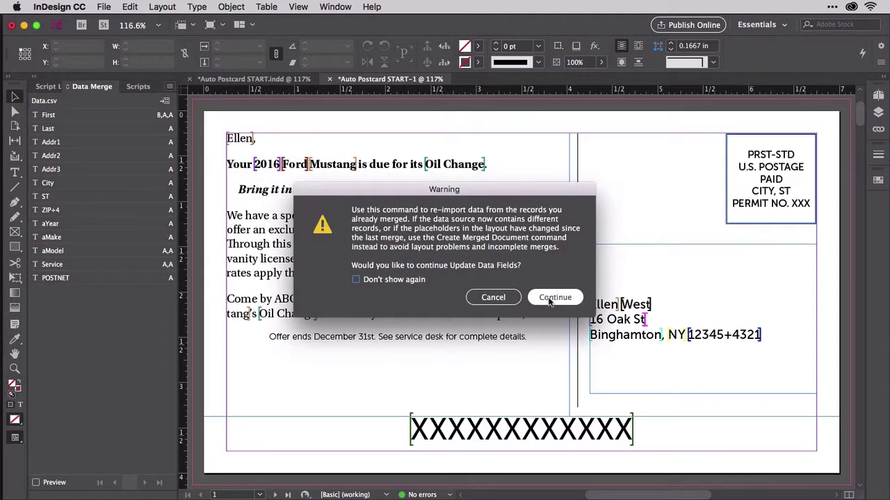
left_click(551, 300)
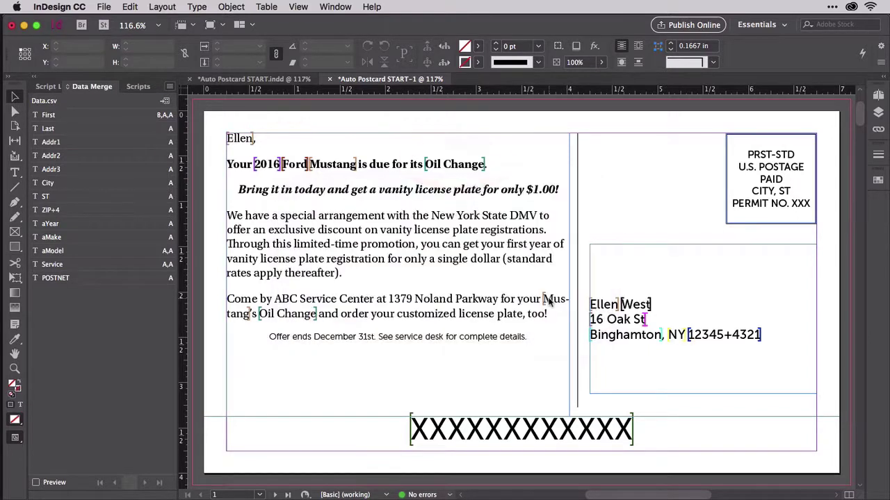